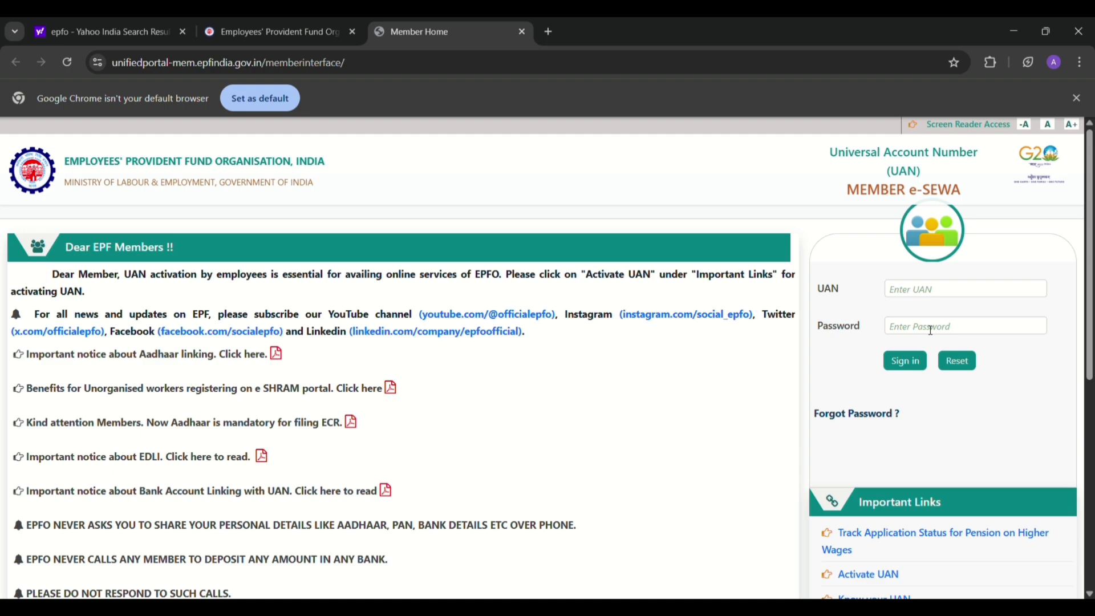
- Sign in with the member's UAN and password, then submit the one-time password
left_click(928, 297)
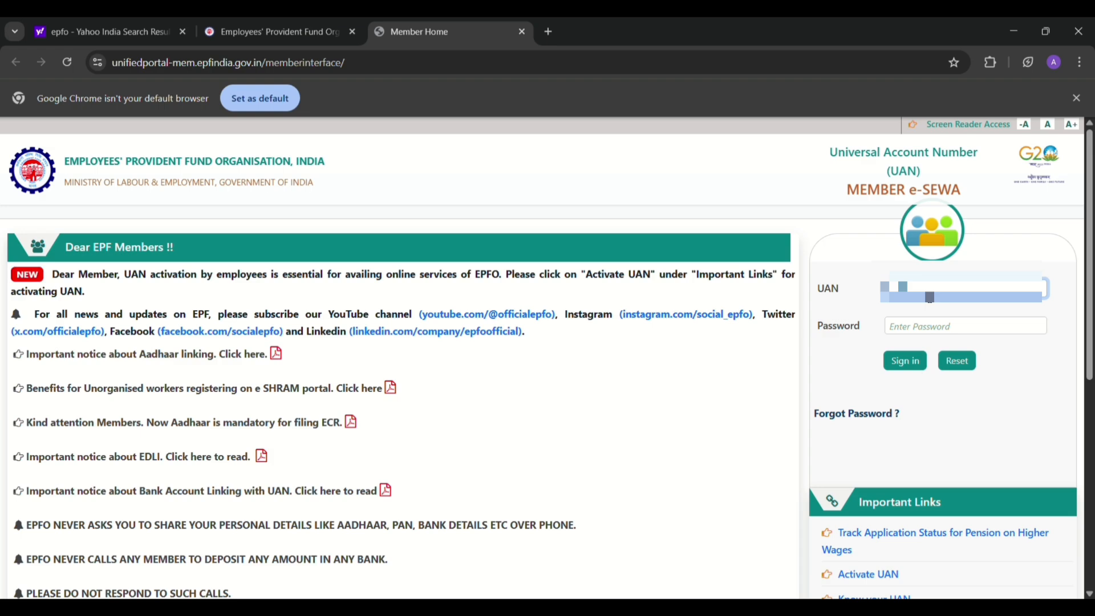
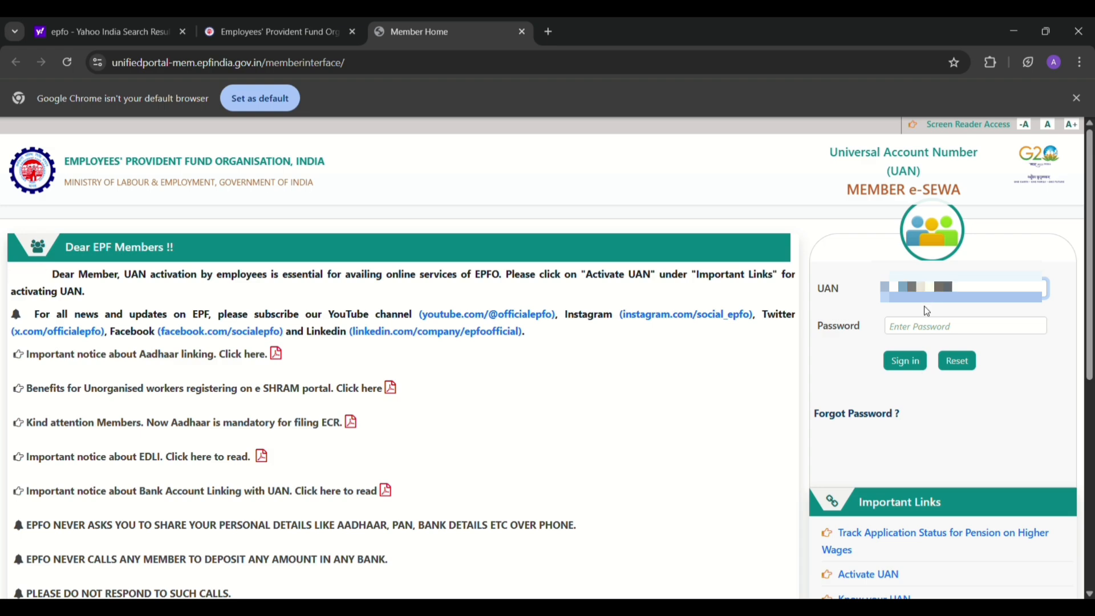
left_click(932, 328)
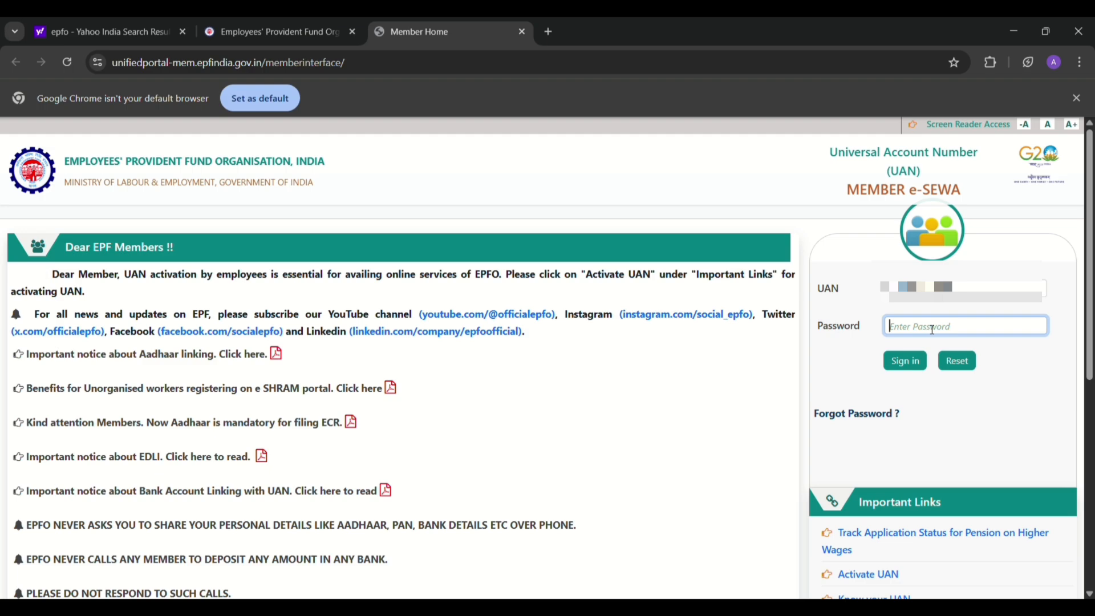
type("***")
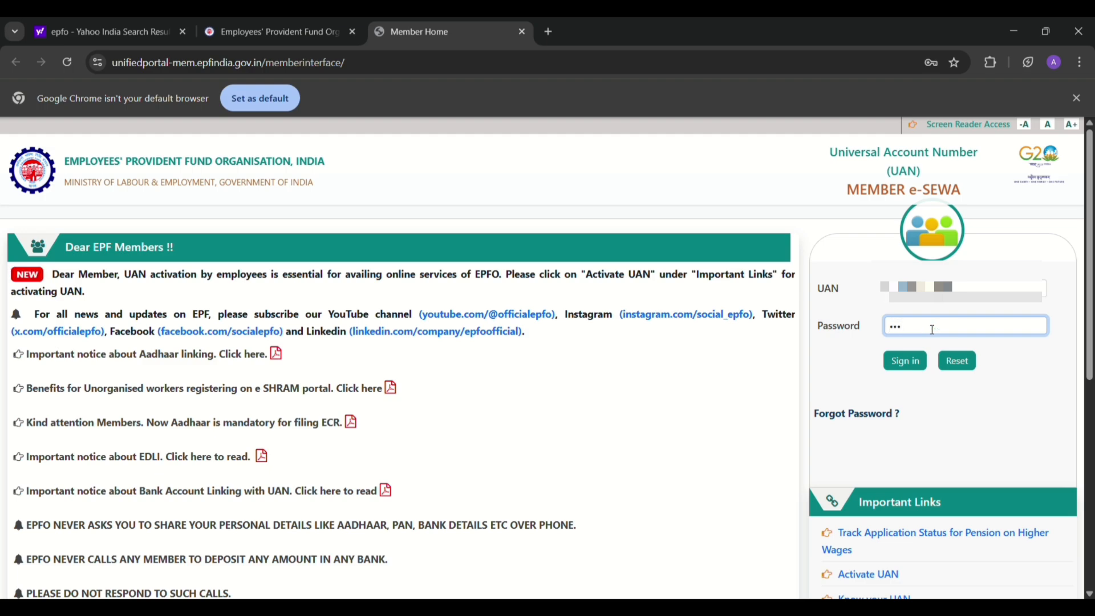
type("*****")
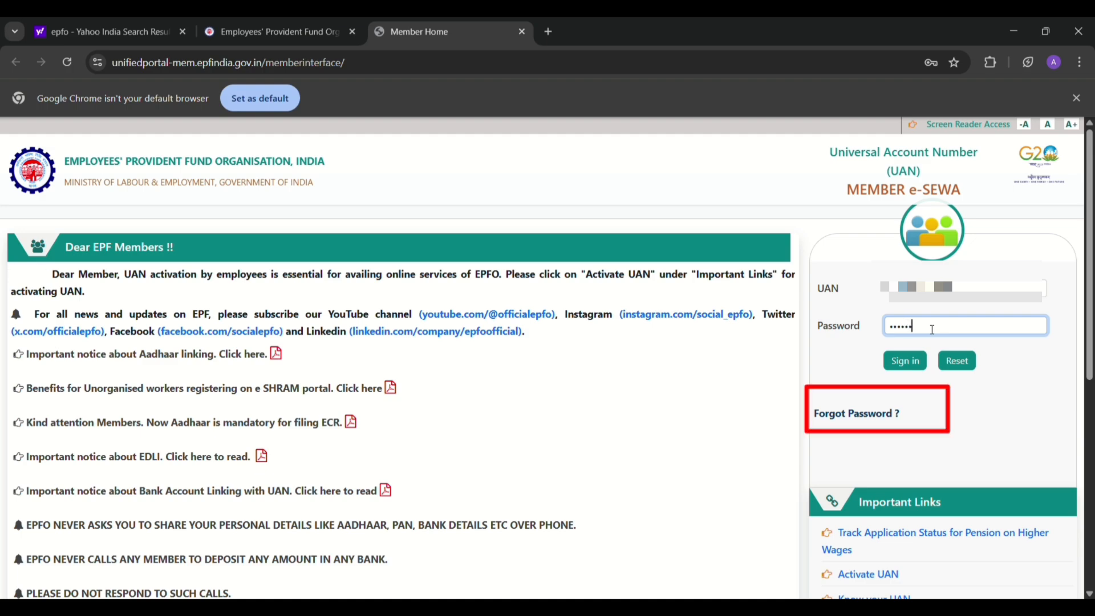
type("*")
left_click(923, 363)
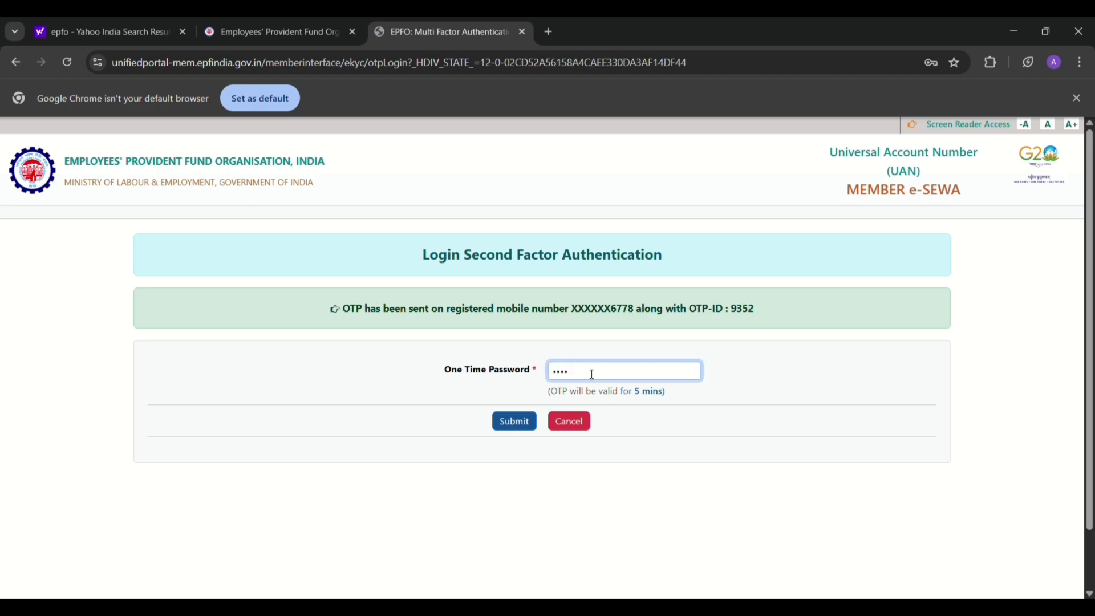
type("••")
left_click(511, 422)
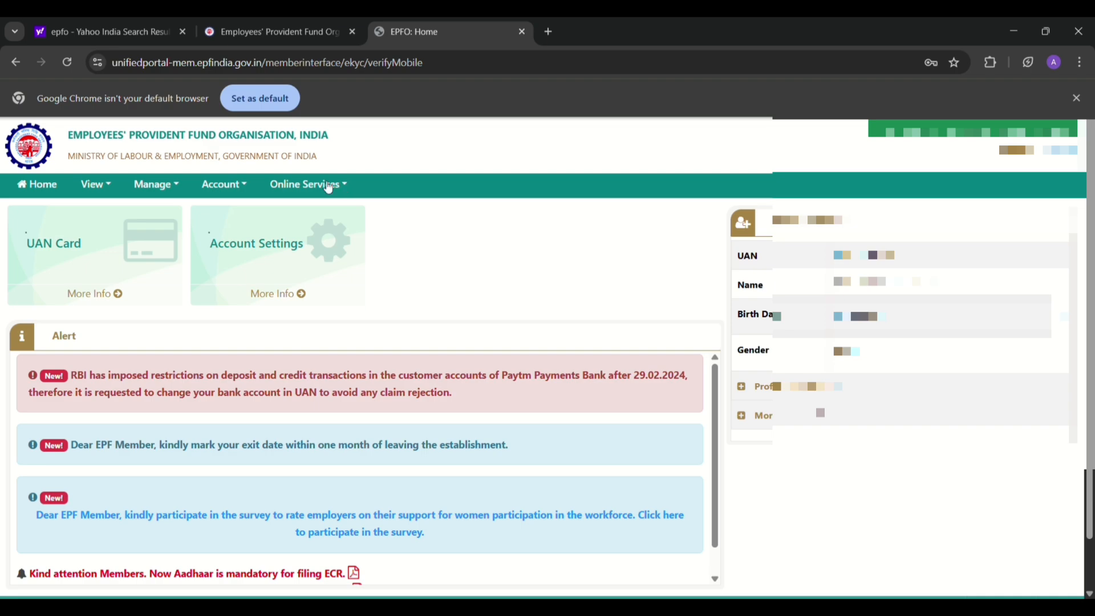
- Open the CLAIM (FORM-31,19,10C&10D) page from the Online Services menu
left_click(329, 188)
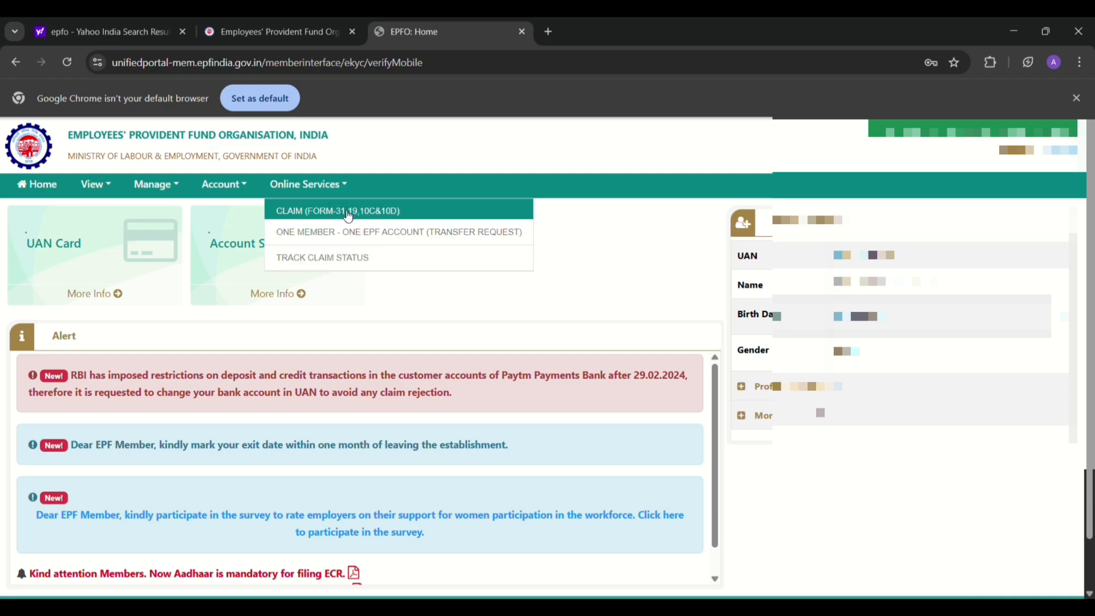
left_click(432, 215)
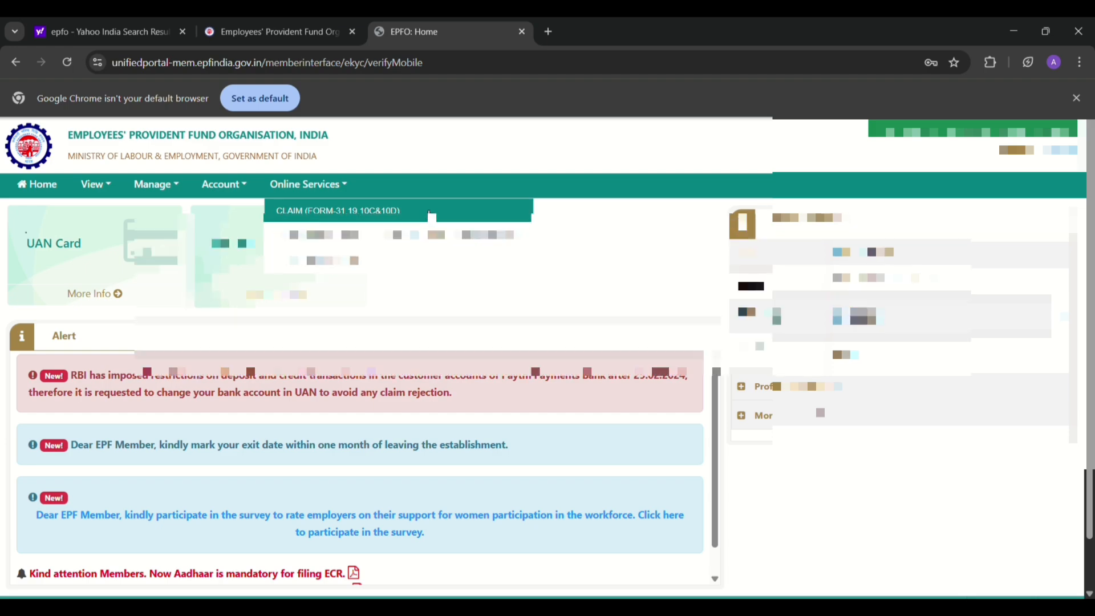
left_click(432, 215)
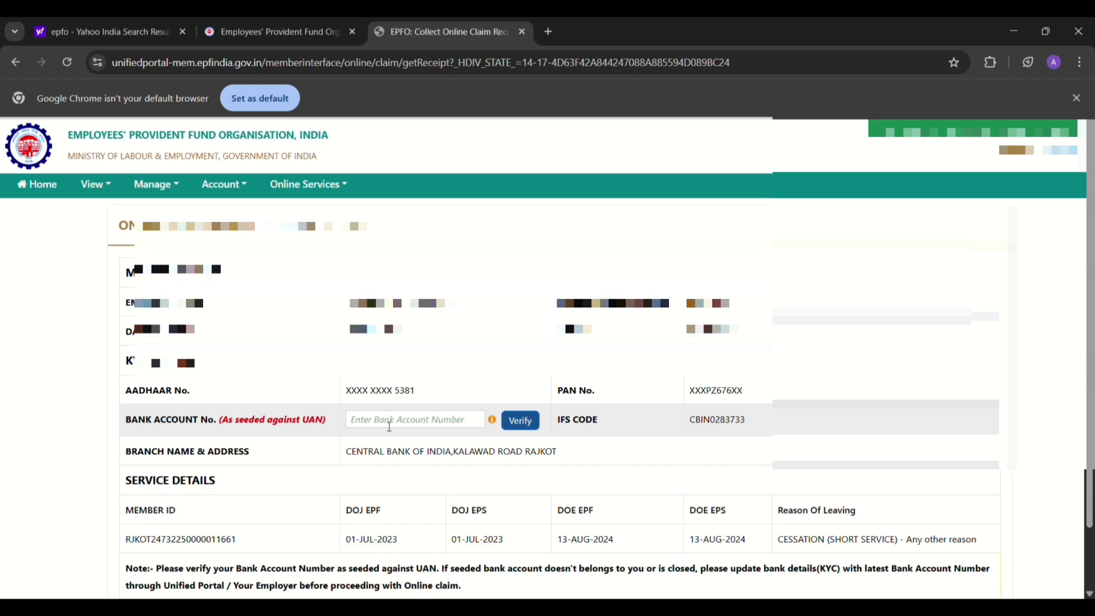
- Verify the member's bank account number, accept the certificate of undertaking and proceed to the claim form
left_click(389, 427)
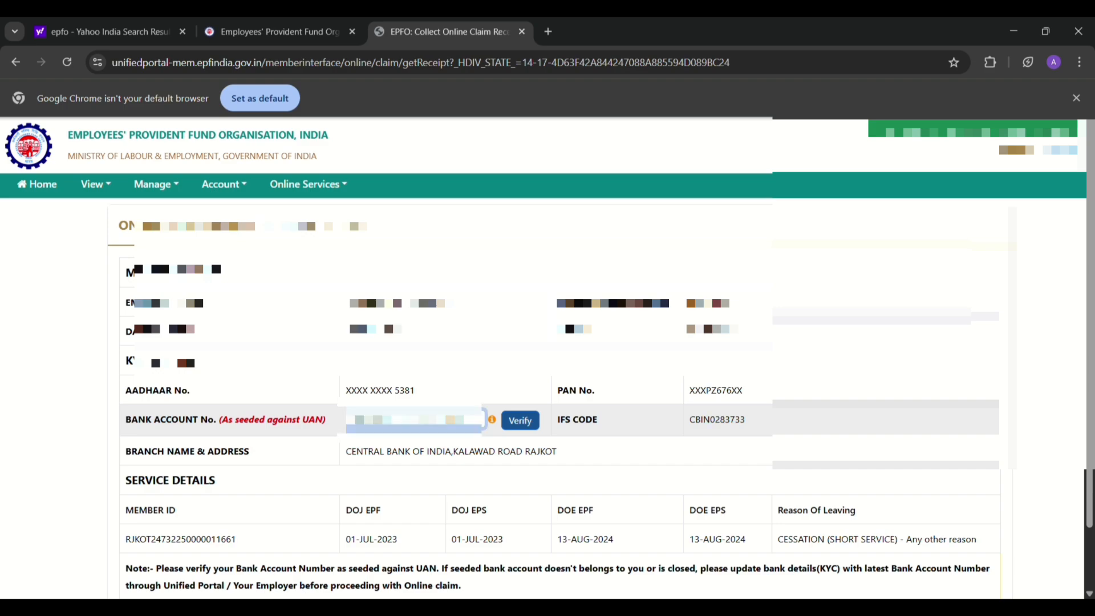
type("35**")
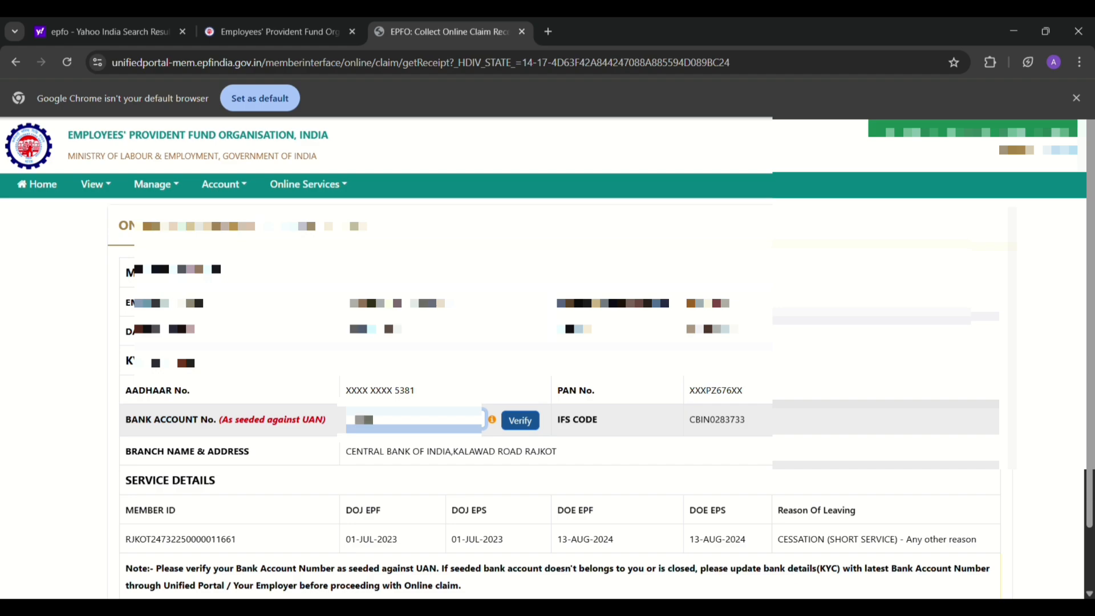
type("***")
left_click(520, 423)
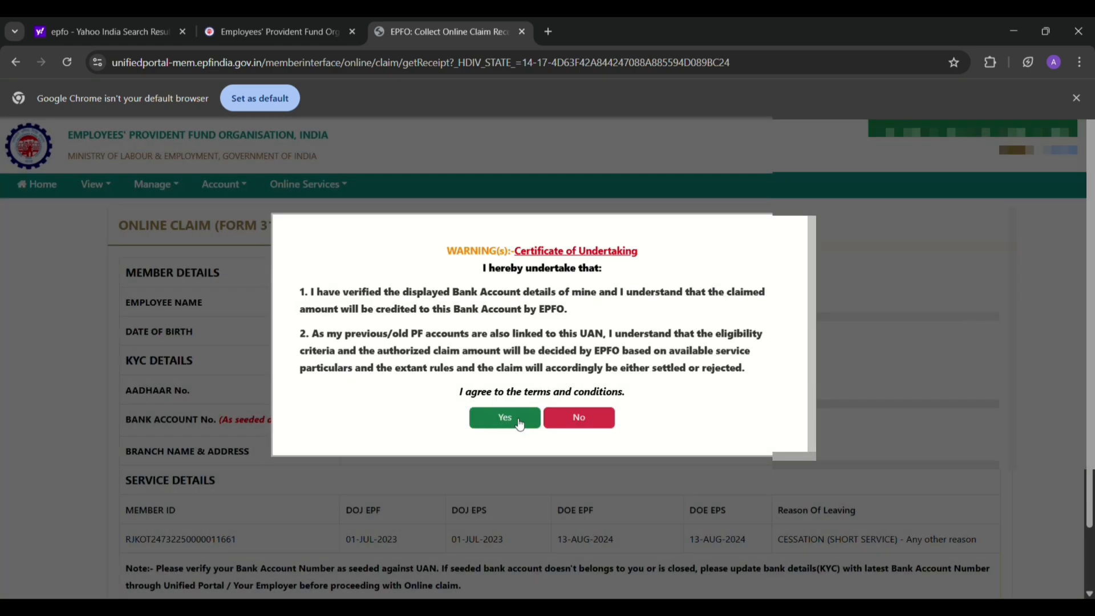
left_click(520, 425)
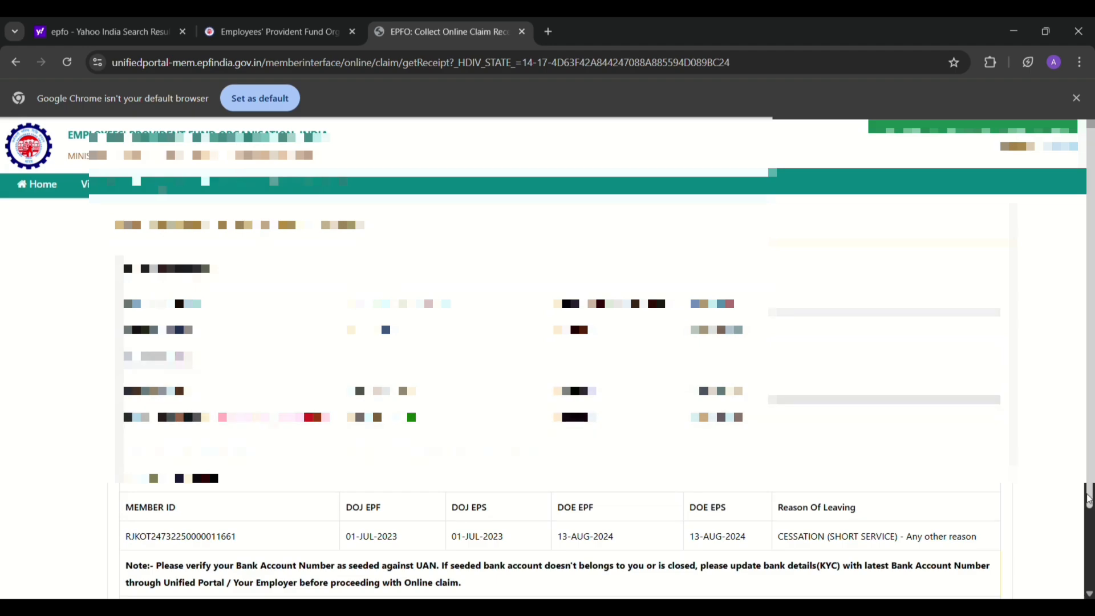
left_click_drag(1089, 501, 1088, 530)
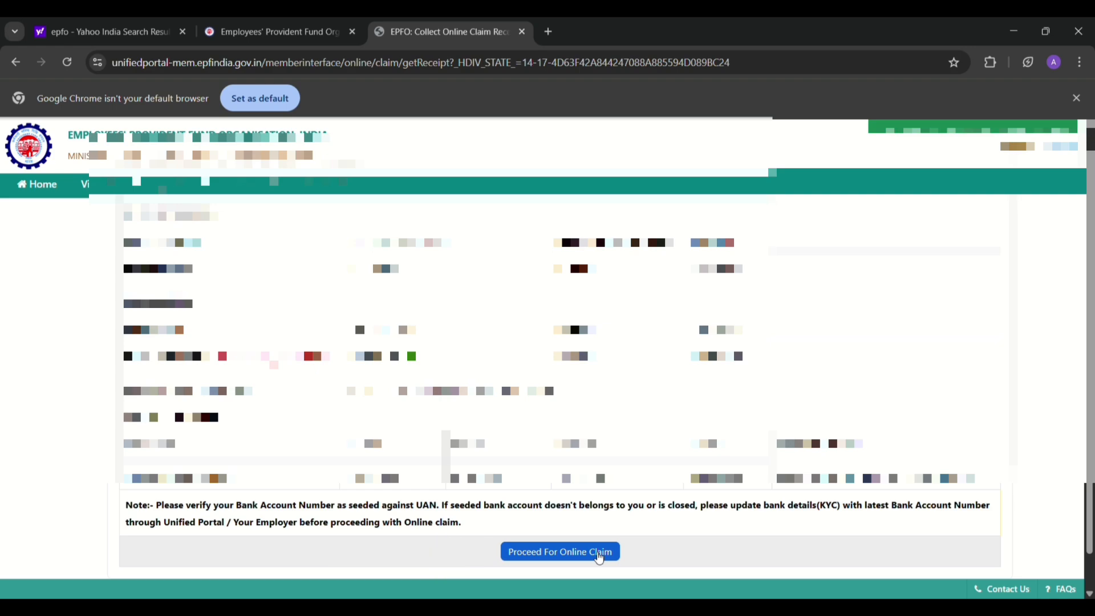
left_click(599, 558)
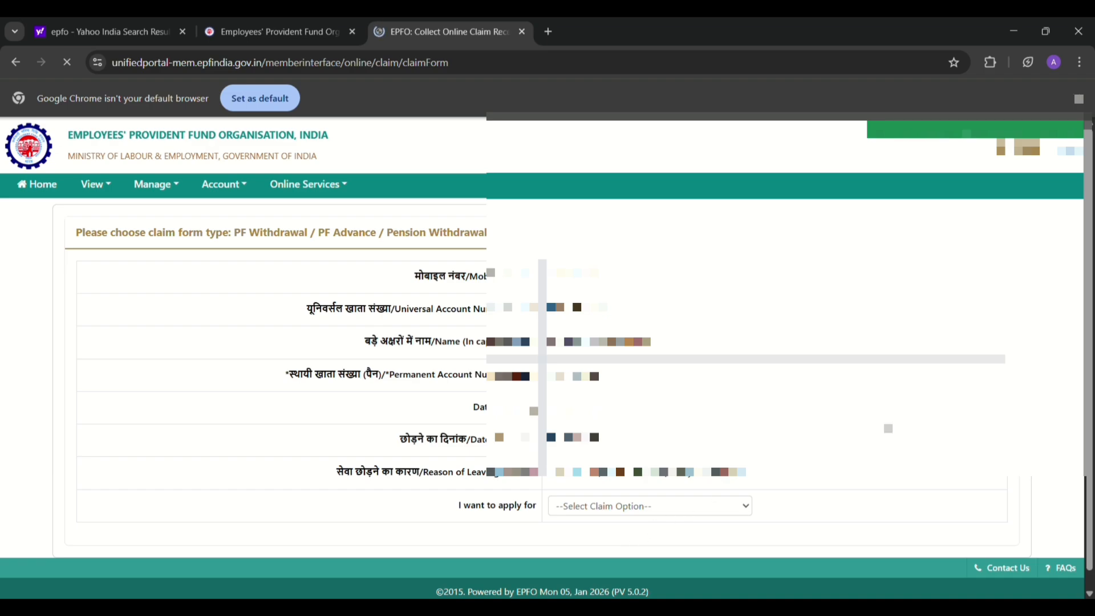
- Choose PF ADVANCE (FORM-31) as the claim type and scroll down to its new fields
left_click(700, 504)
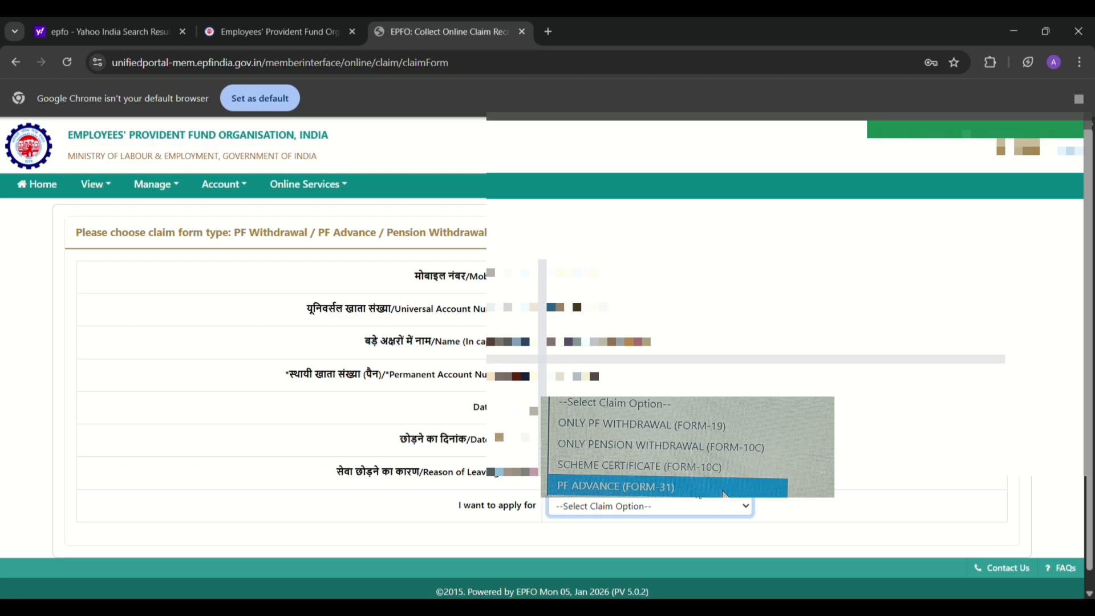
left_click(723, 491)
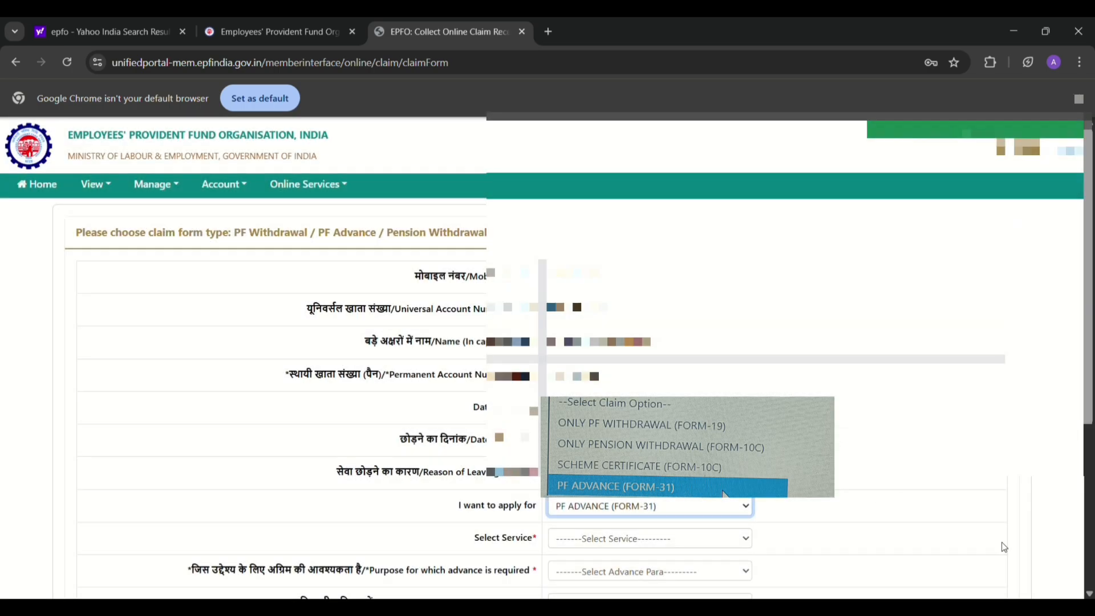
scroll(548, 371, "down", 2)
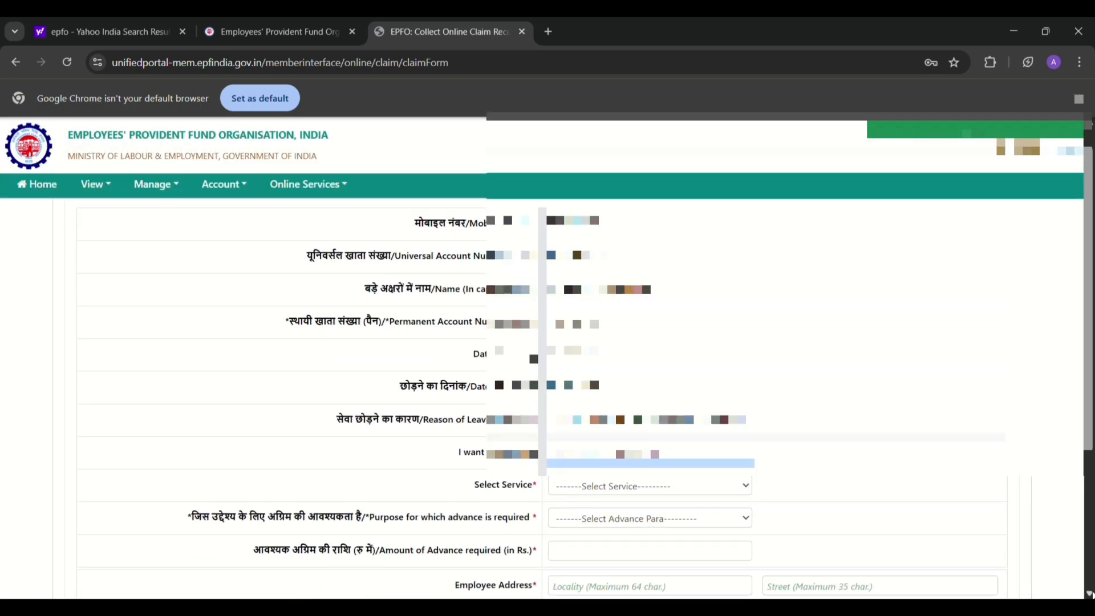
scroll(547, 366, "down", 3)
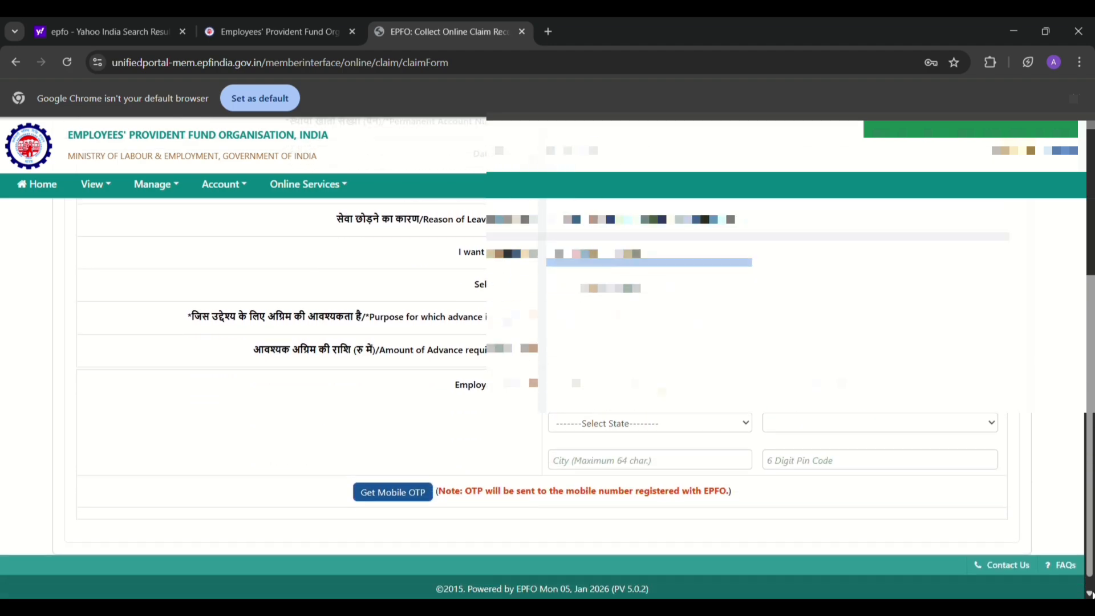
scroll(548, 354, "down", 1)
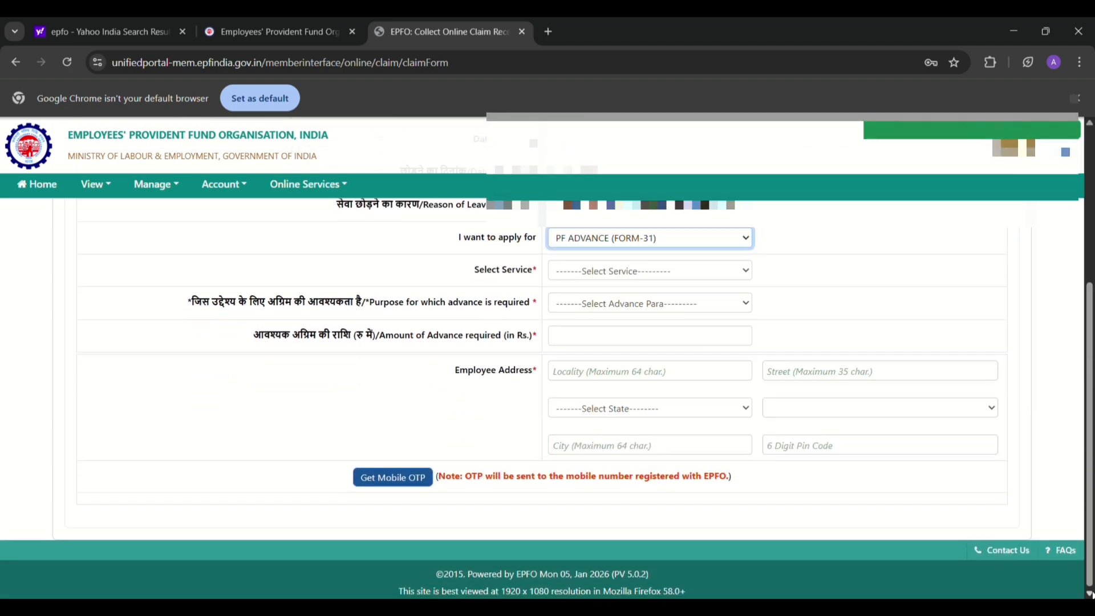
- Pick the employer's service, set the purpose to Illness and enter an advance amount of 10000
left_click(663, 273)
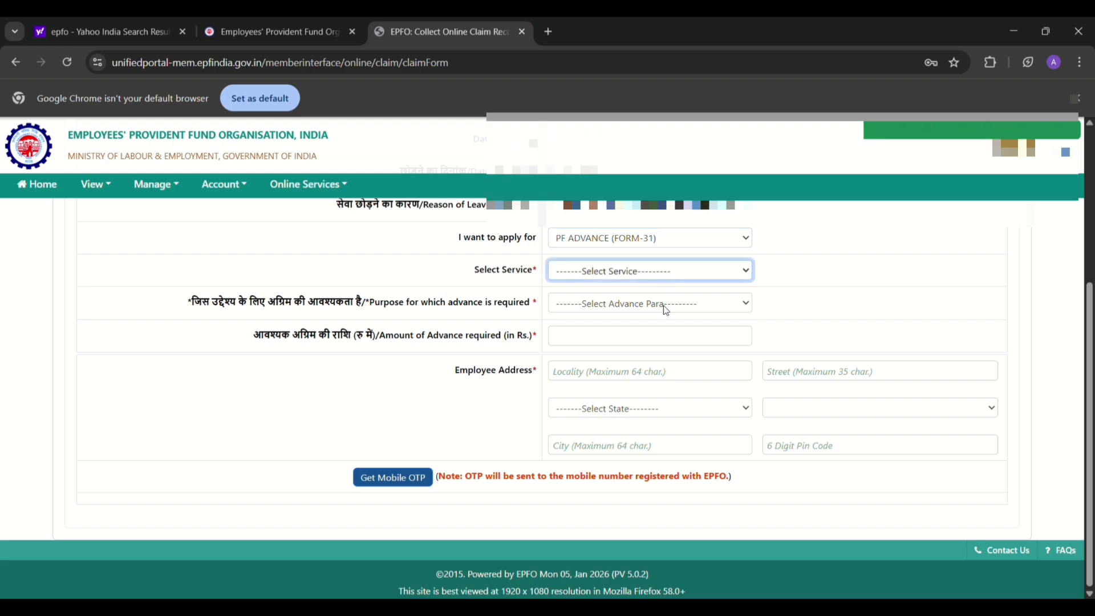
key("Down")
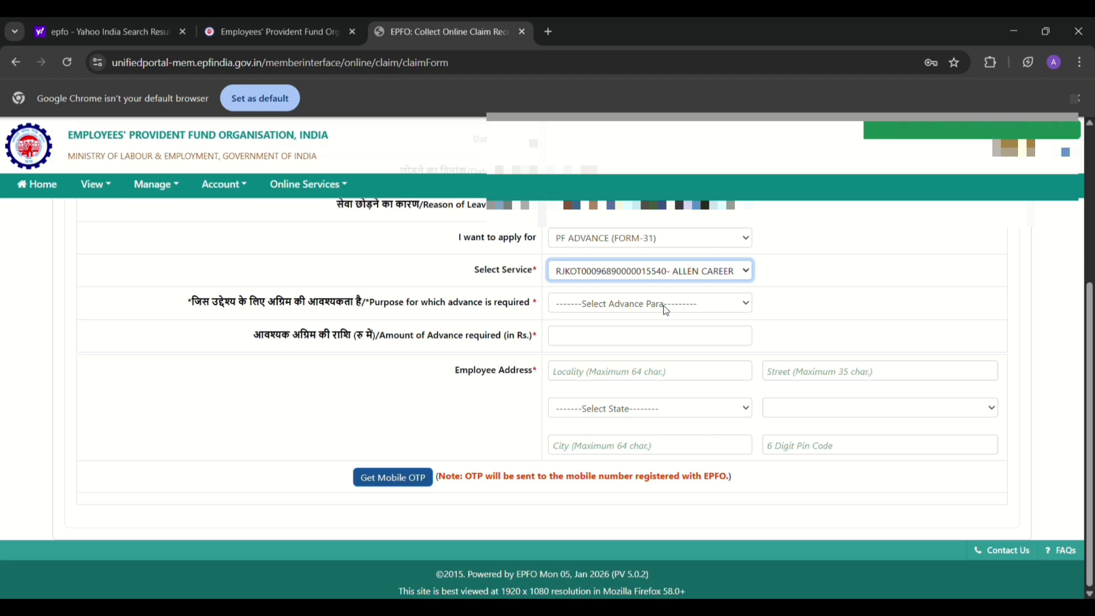
key("Tab")
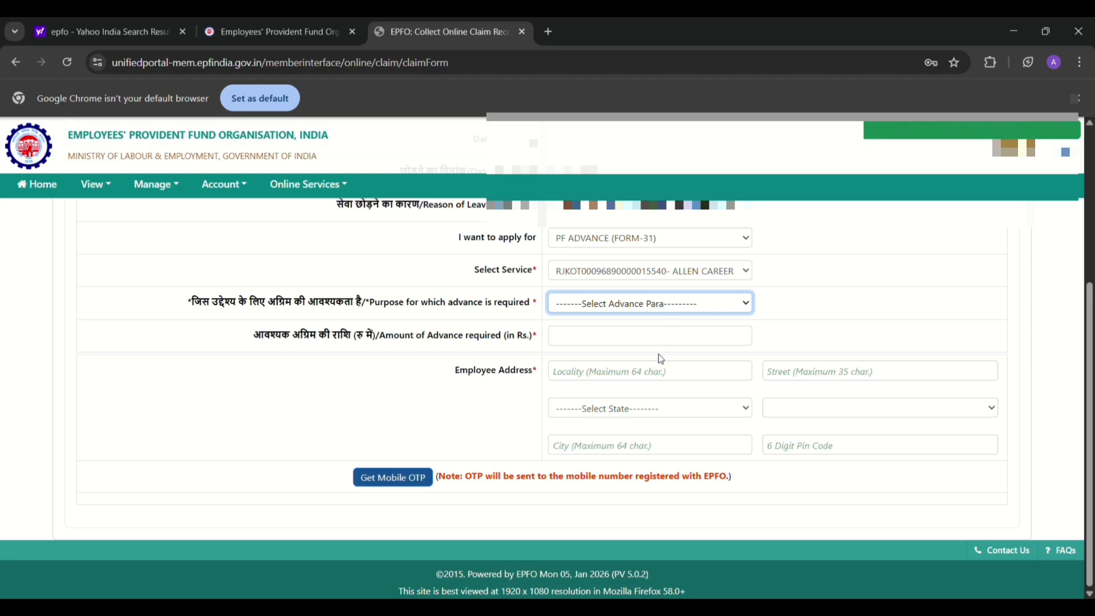
key("i")
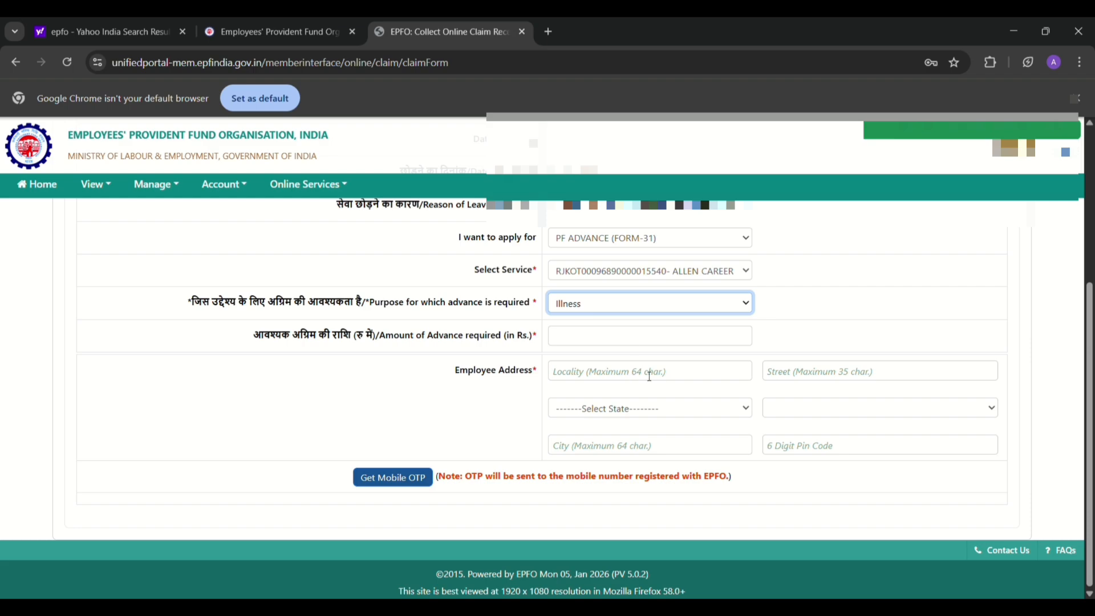
left_click(631, 342)
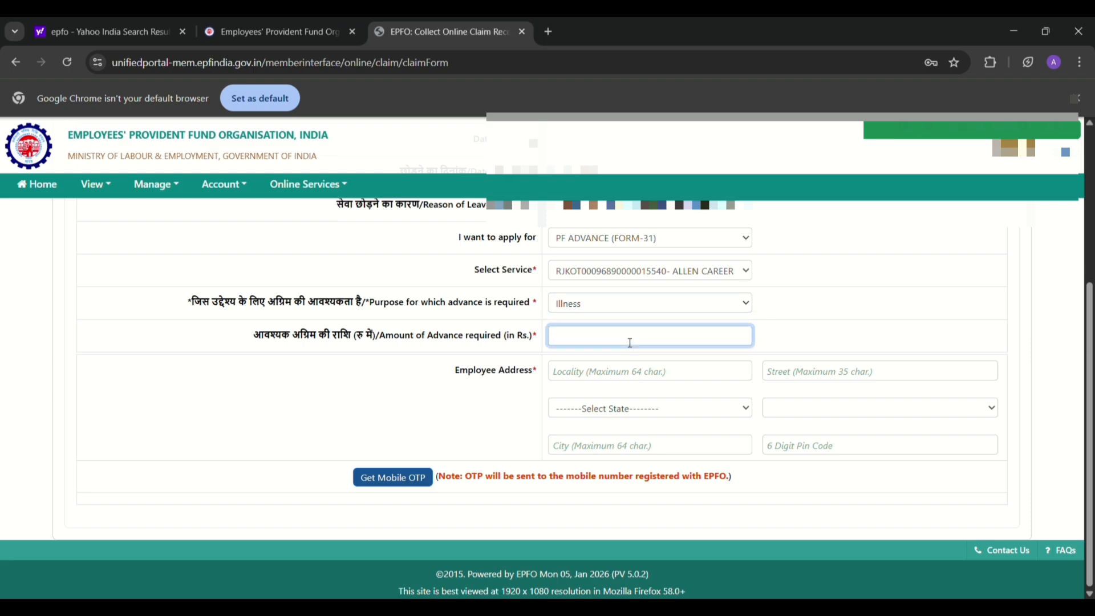
type("10000")
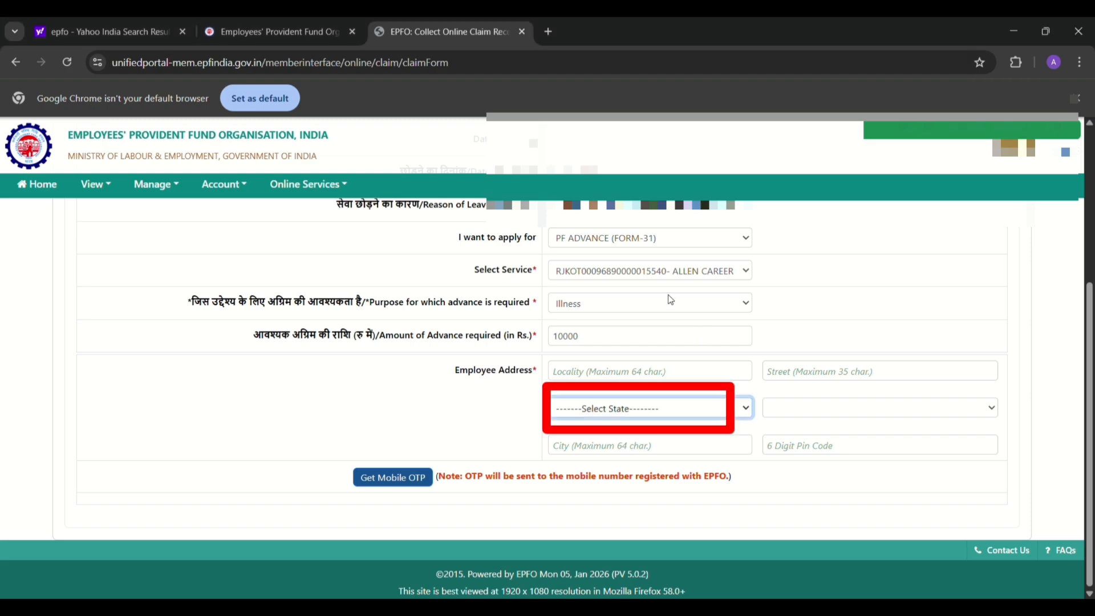
- Set the address state to GUJARAT and district to JUNAGADH, then request the mobile OTP
left_click(666, 270)
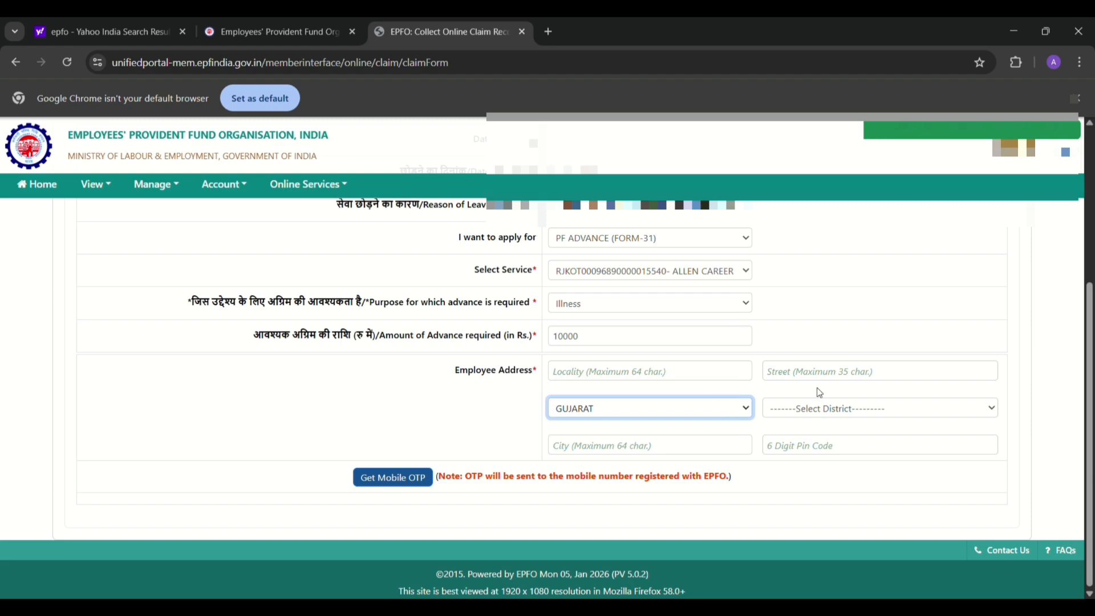
left_click(822, 408)
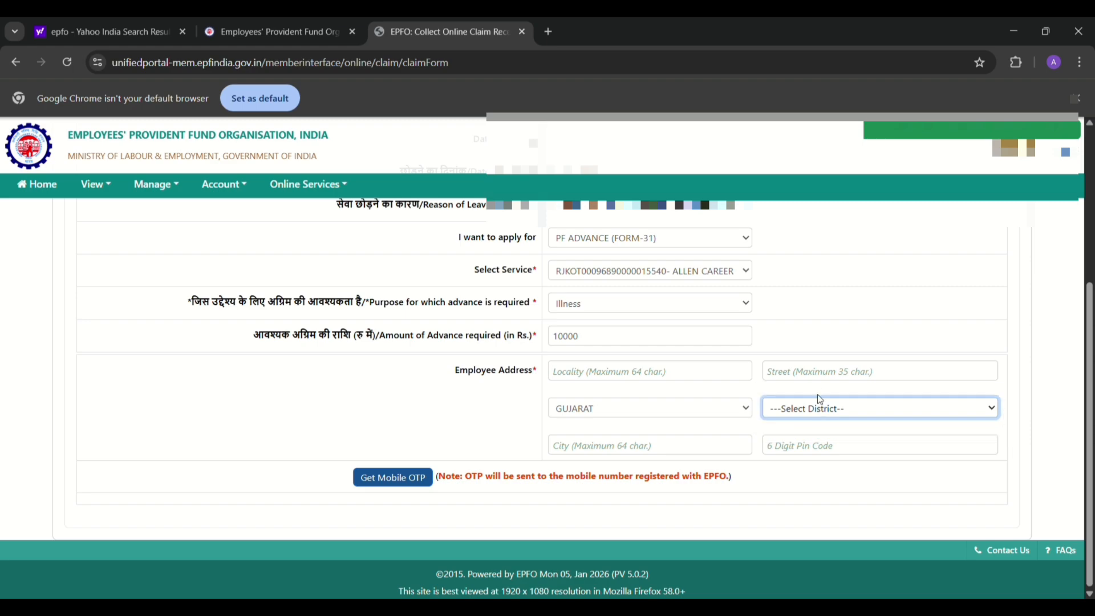
left_click(822, 342)
left_click(644, 450)
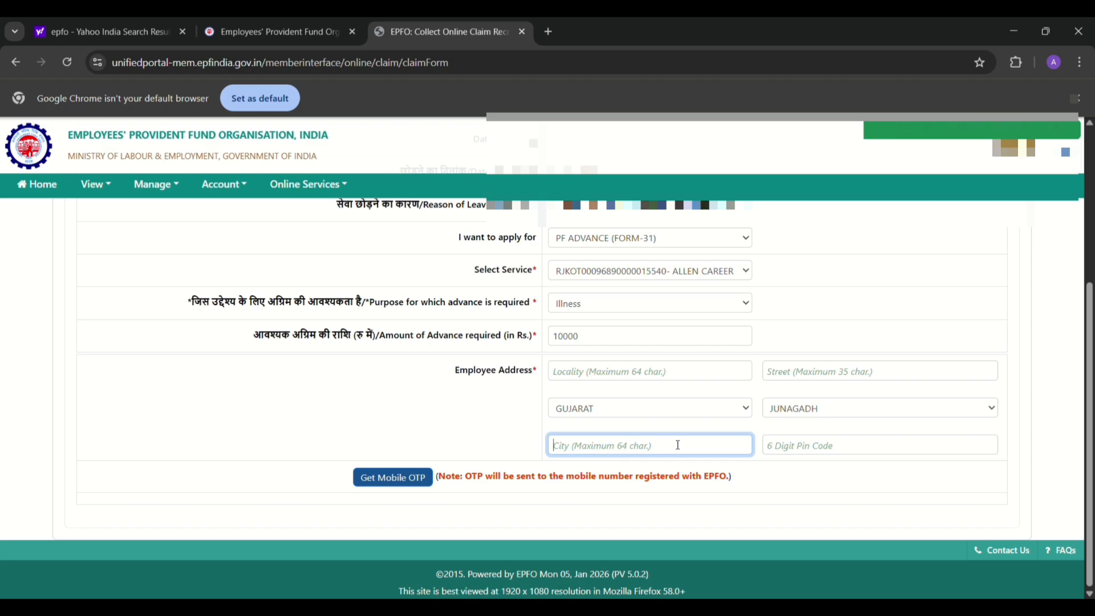
left_click(799, 447)
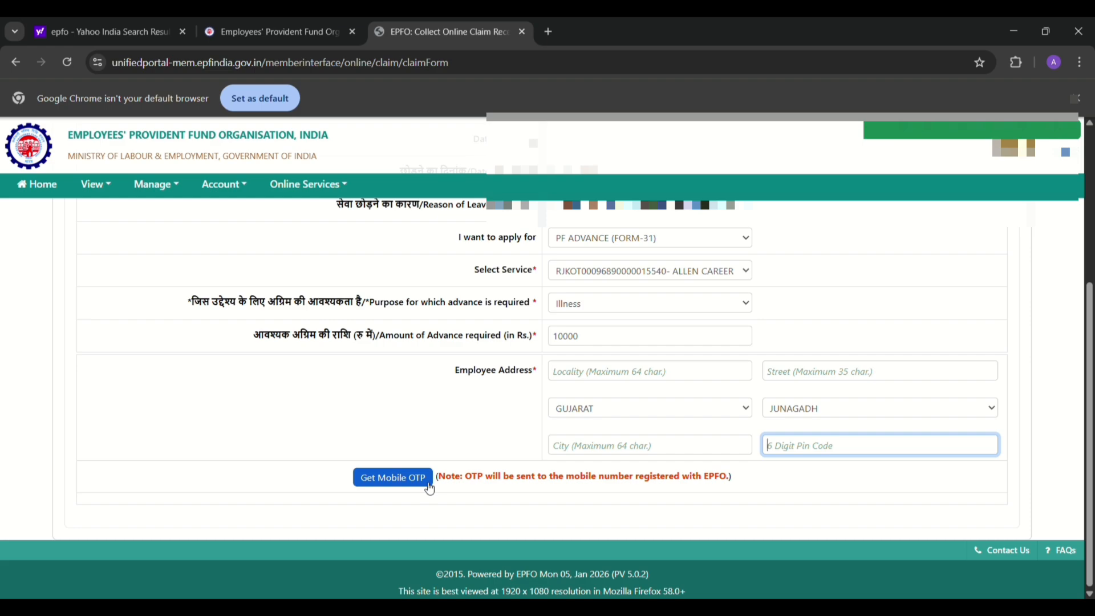
left_click(430, 489)
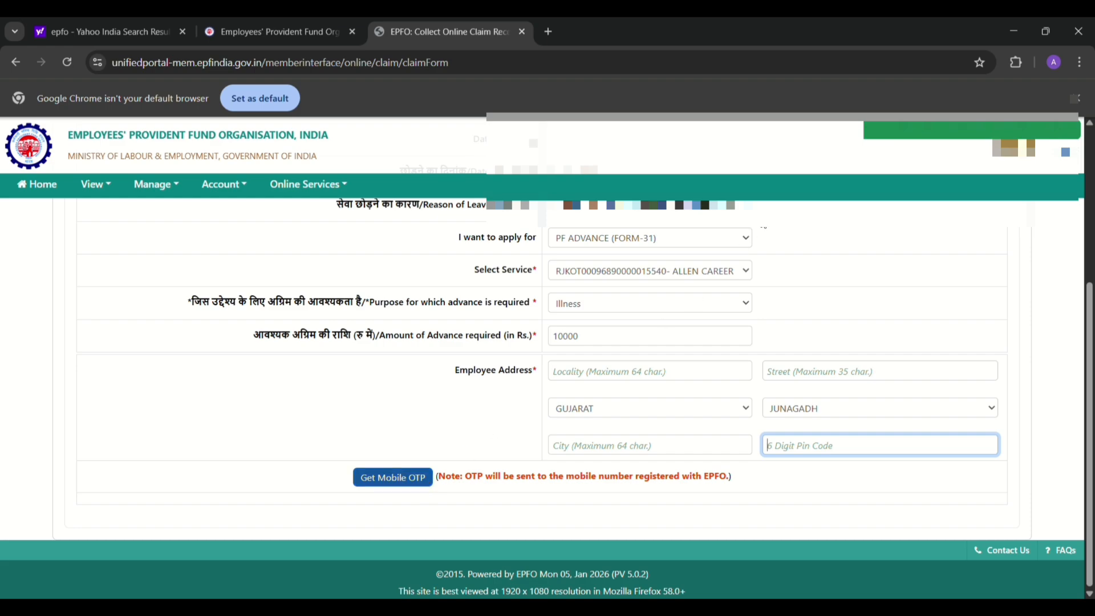